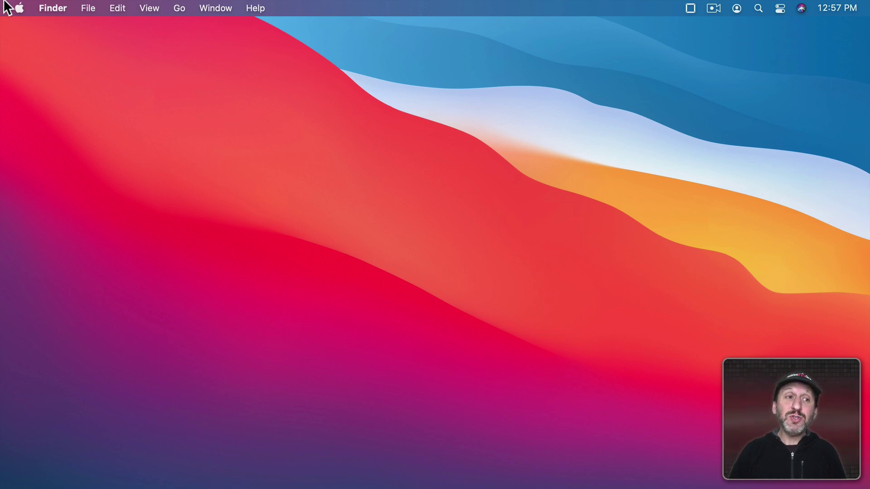
Open System Preferences' Keyboard pane and bring up its Modifier Keys settings
click(18, 7)
click(38, 46)
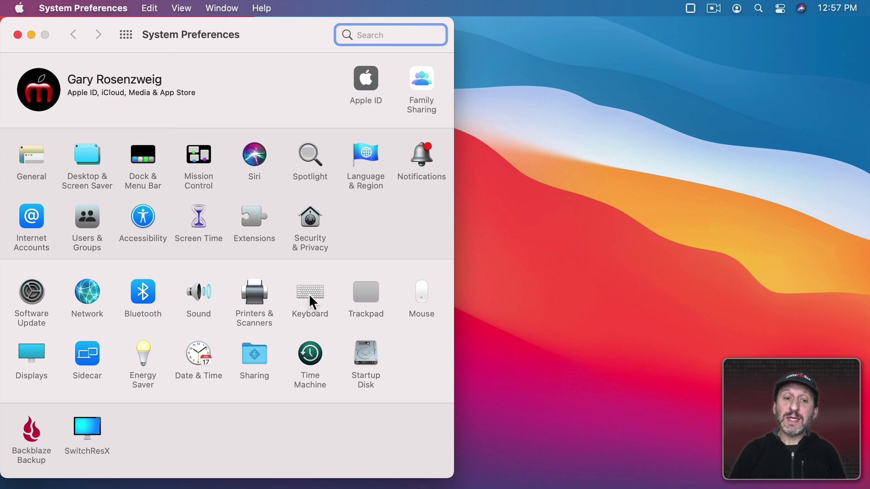
click(309, 294)
click(119, 77)
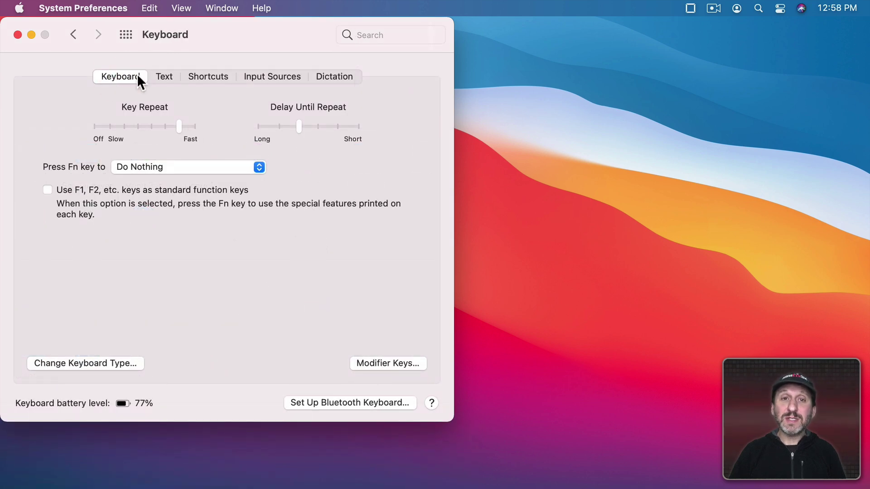
click(384, 366)
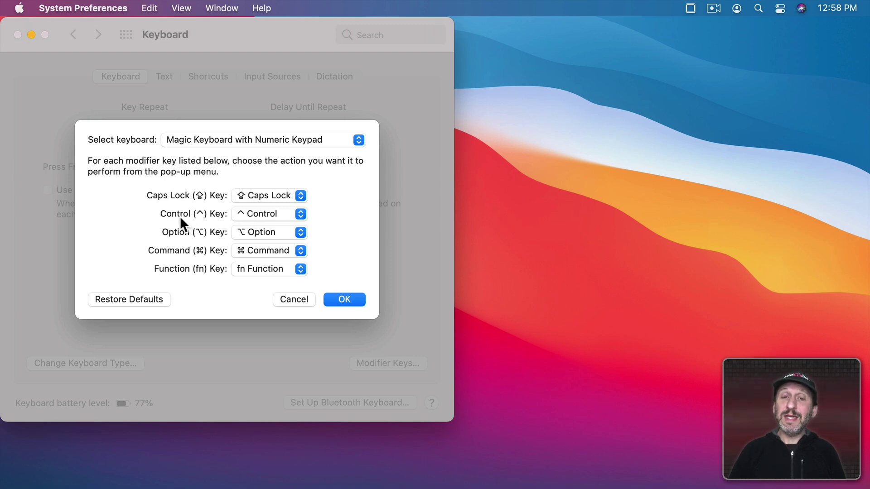
Inspect the Control and Function key choices, leaving both at their defaults
click(256, 221)
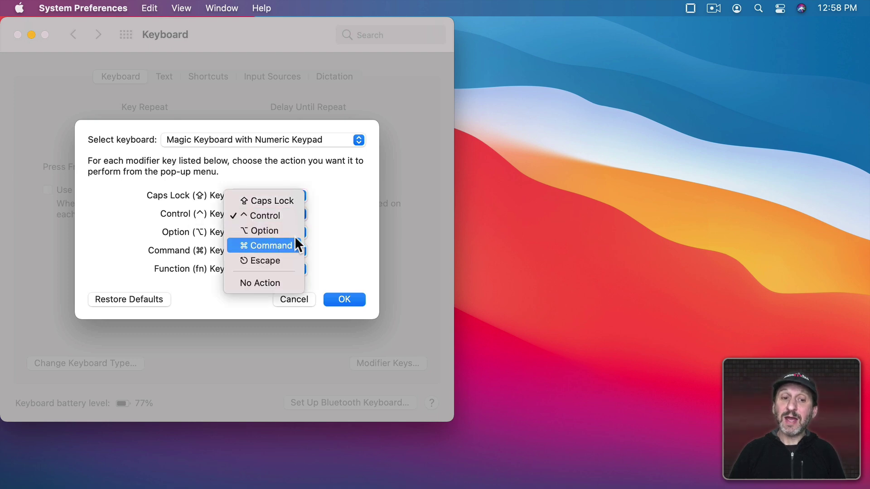
click(358, 223)
click(268, 270)
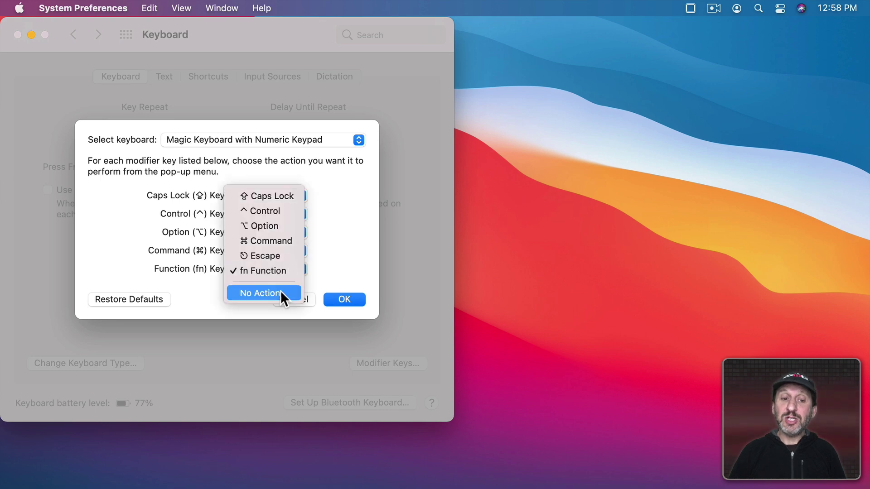
click(319, 236)
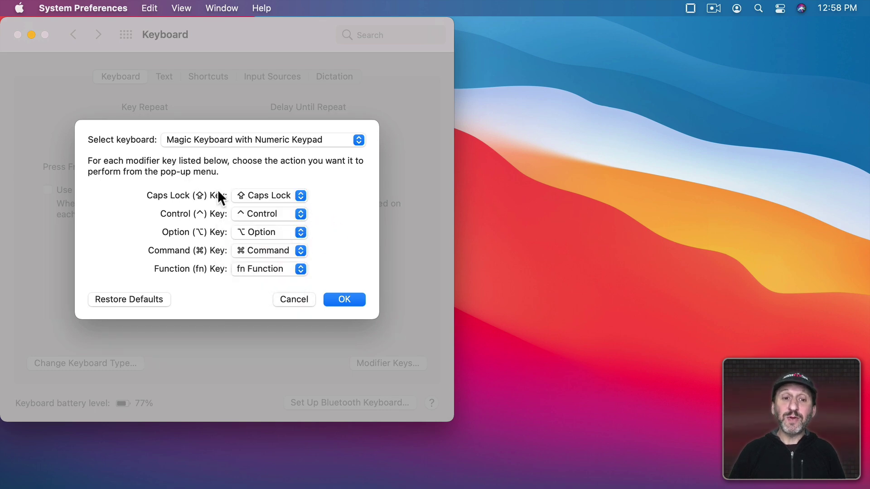
Set Caps Lock to Command and back to default, then review the Control and Command choices
click(263, 198)
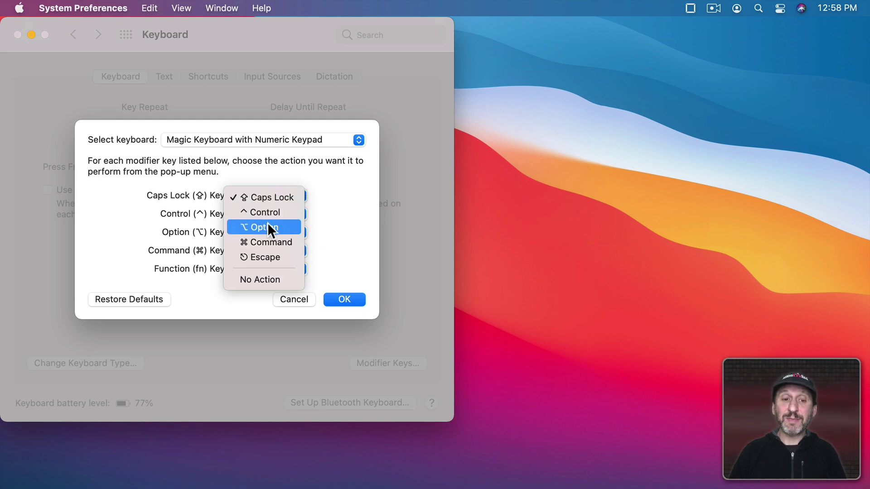
click(269, 242)
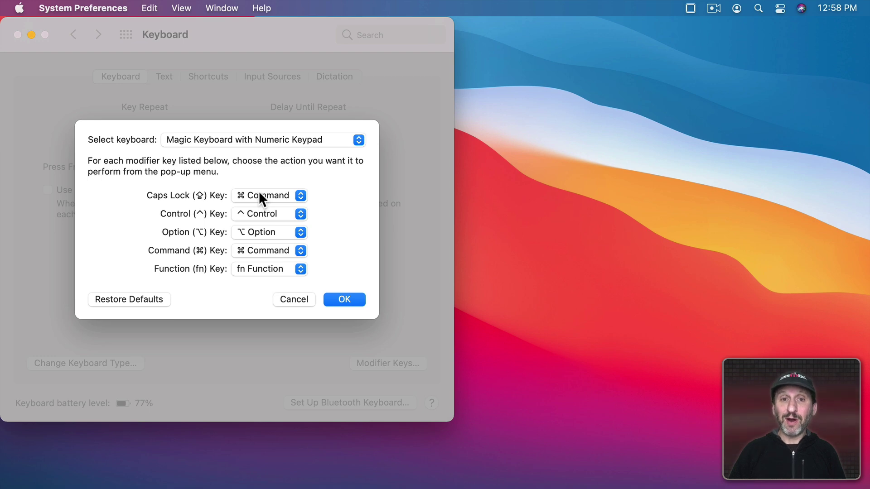
click(260, 194)
click(274, 238)
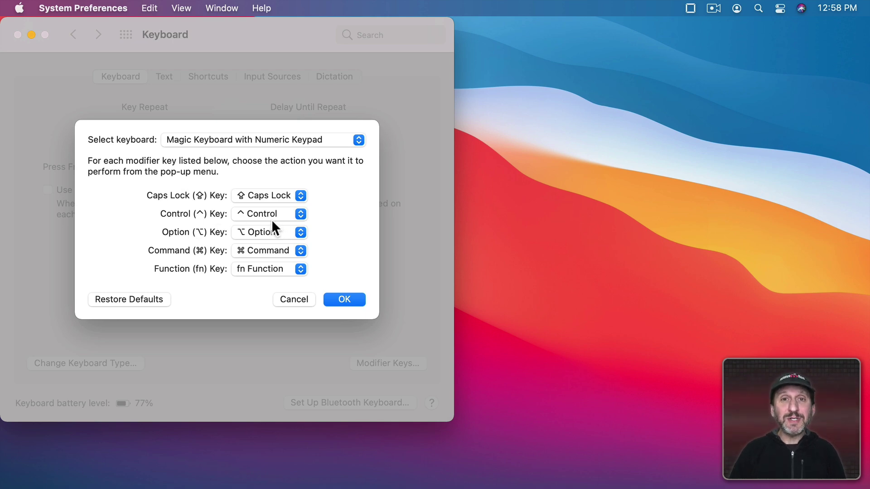
click(248, 218)
click(185, 214)
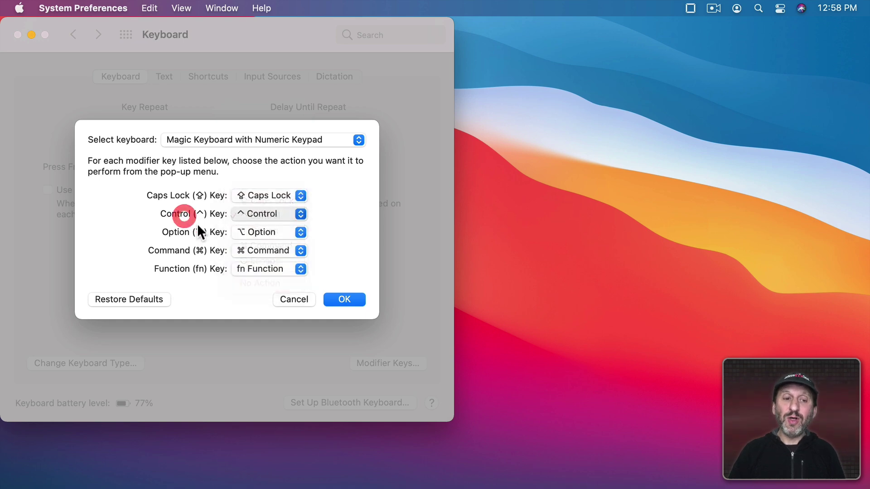
click(265, 250)
Close the Command key choices without changing them
click(183, 250)
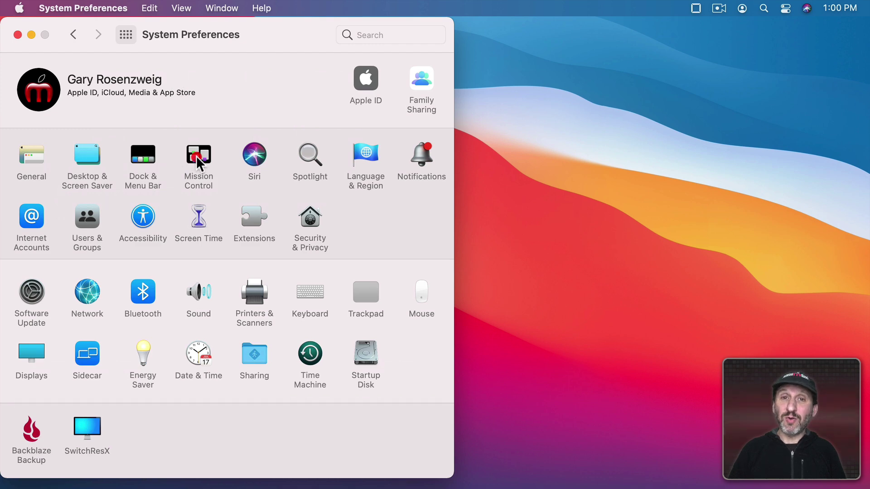
Open Mission Control settings and browse its shortcut key list without changing it
click(196, 155)
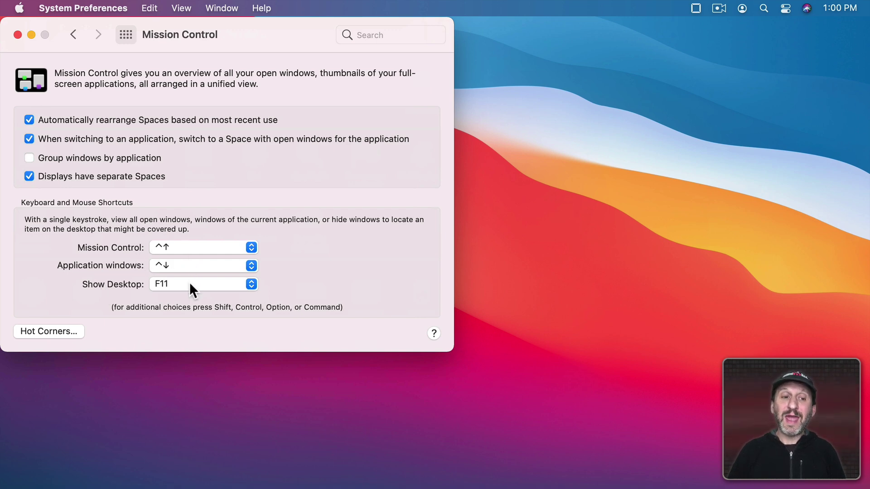
click(184, 246)
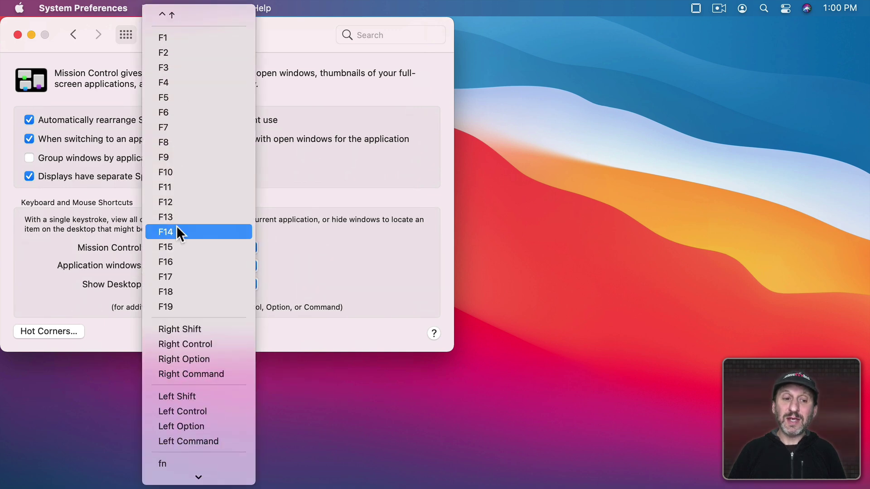
scroll(182, 332, down, 2)
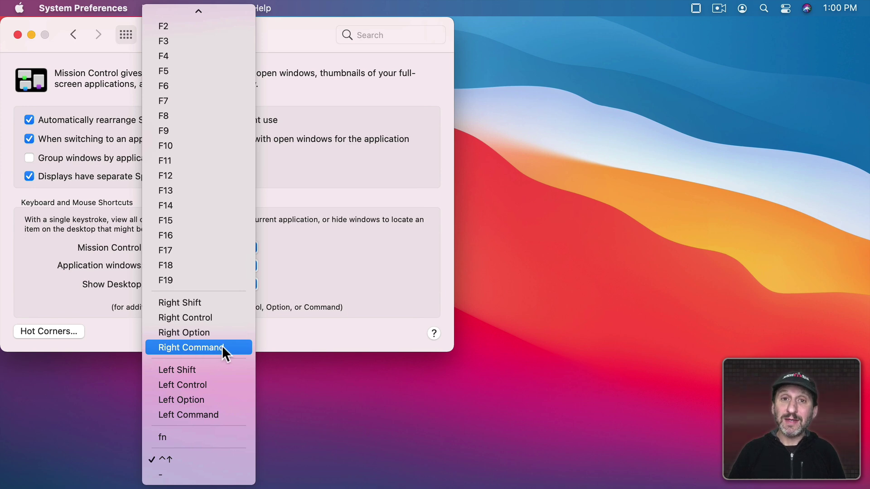
click(278, 327)
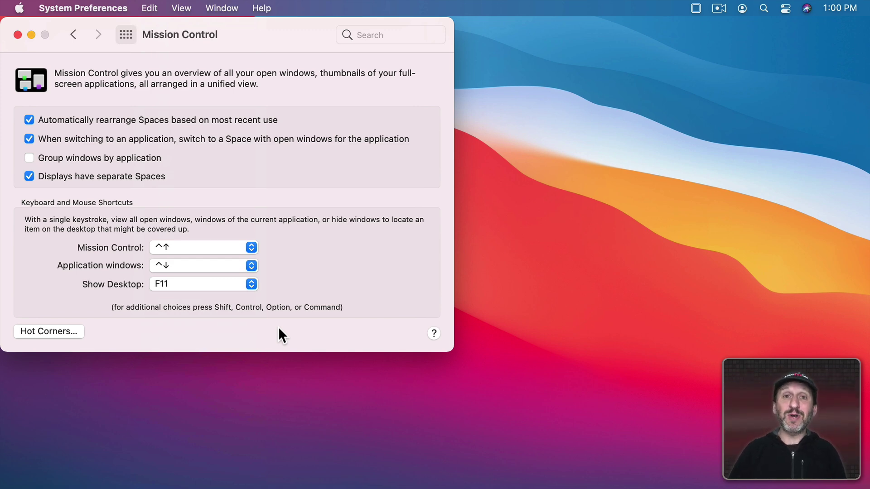
click(184, 247)
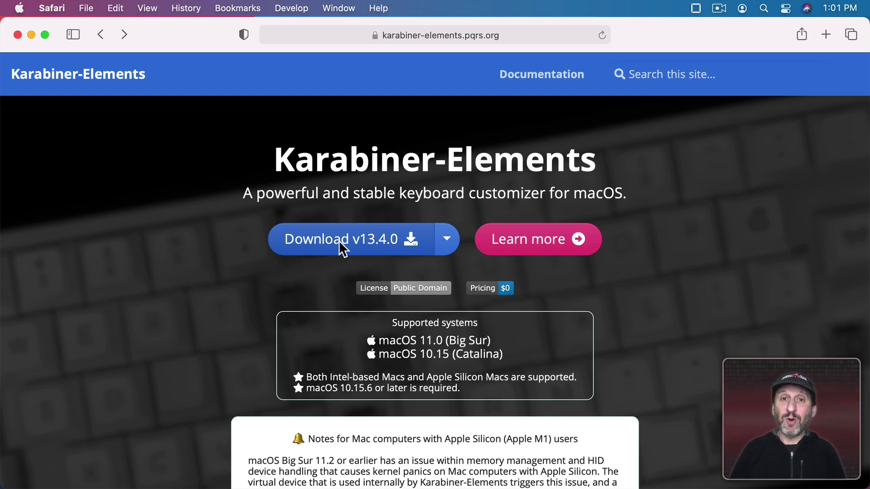
Launch Karabiner-Elements from the Spotlight search results
key(Return)
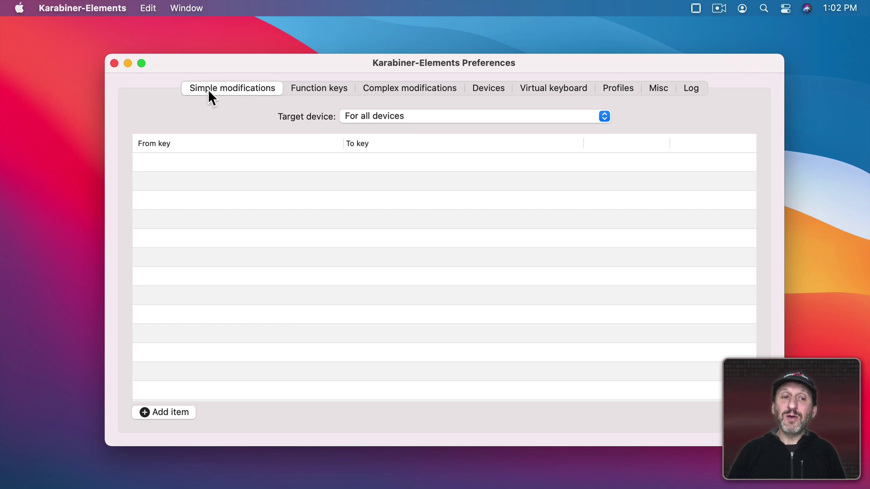
Add a simple modification row with right_control as the from key
click(169, 411)
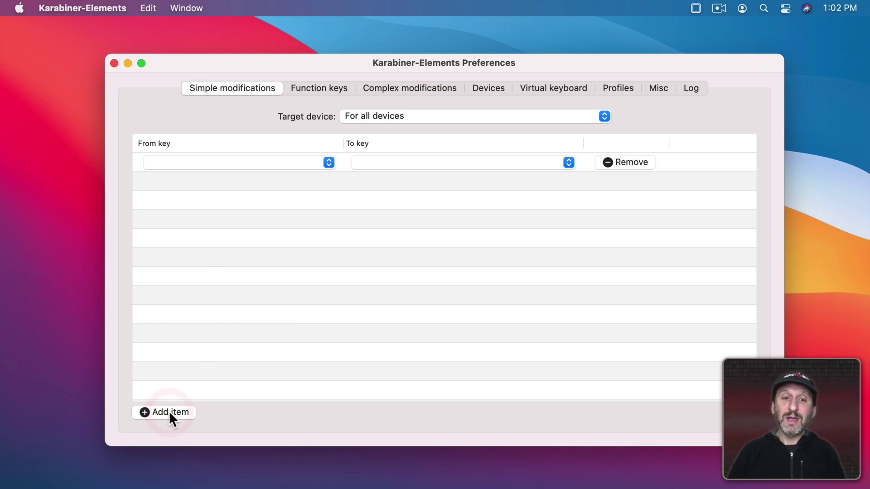
click(222, 164)
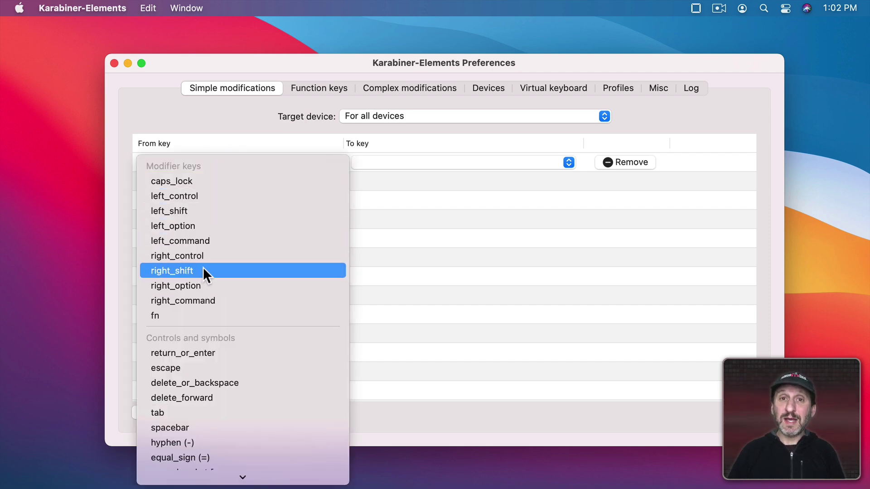
scroll(202, 311, down, 5)
scroll(202, 312, down, 8)
scroll(202, 311, up, 2)
scroll(202, 311, up, 10)
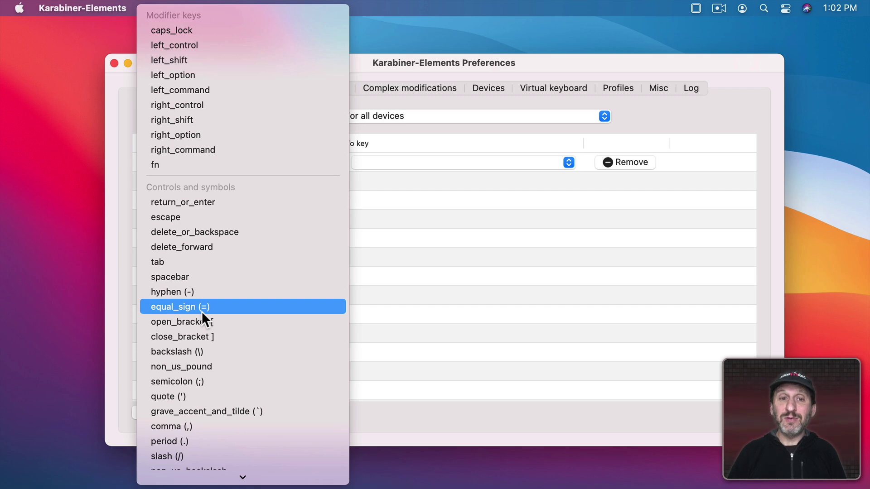
click(194, 106)
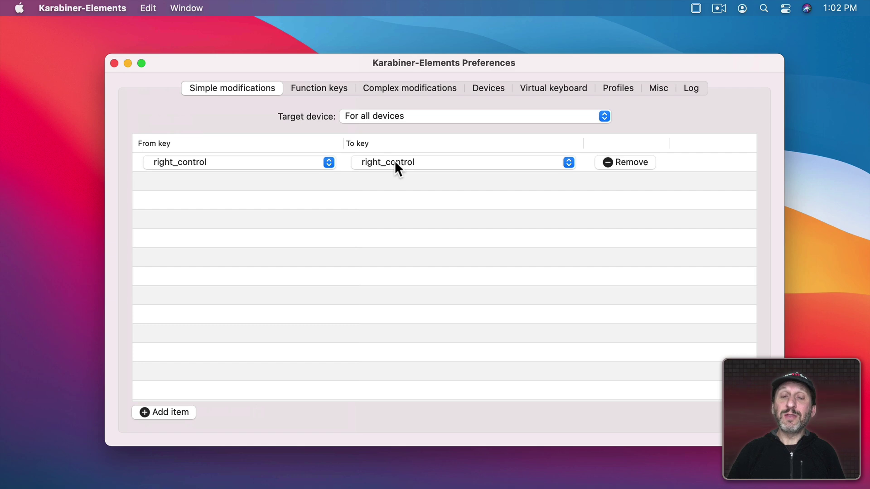
Set the to key for right_control to launchpad under Media controls
click(395, 162)
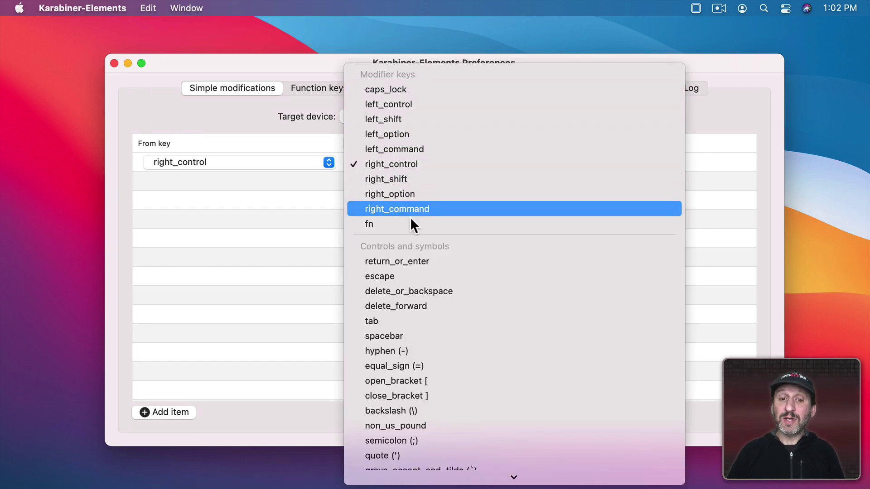
scroll(412, 291, down, 5)
scroll(411, 291, down, 1)
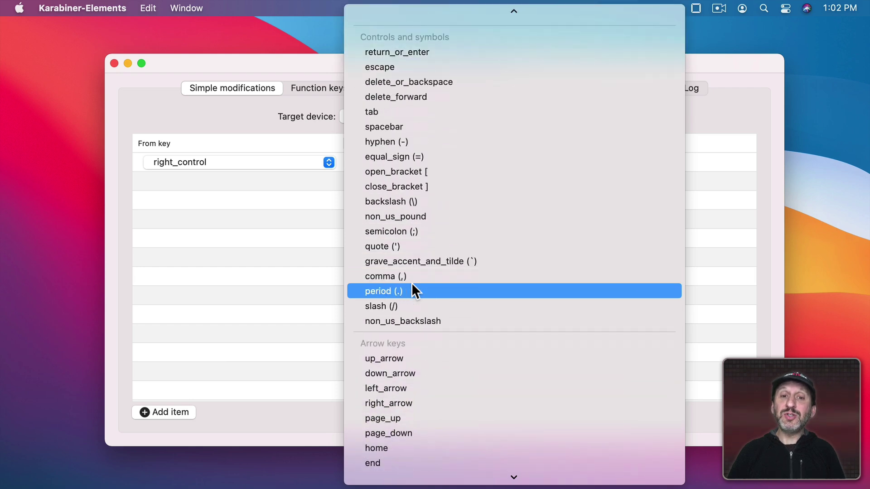
scroll(412, 291, down, 3)
scroll(411, 292, down, 8)
scroll(411, 291, down, 8)
scroll(411, 291, down, 6)
scroll(413, 286, down, 9)
scroll(413, 286, down, 3)
scroll(412, 286, down, 2)
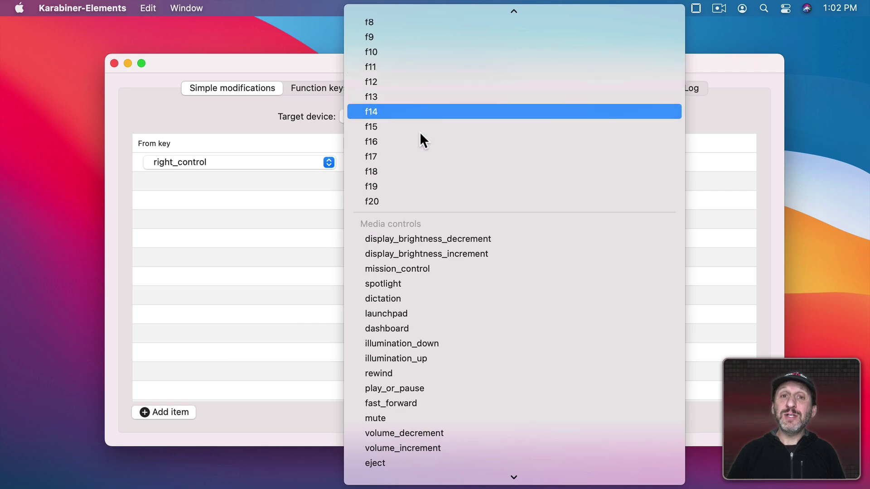
scroll(433, 193, down, 7)
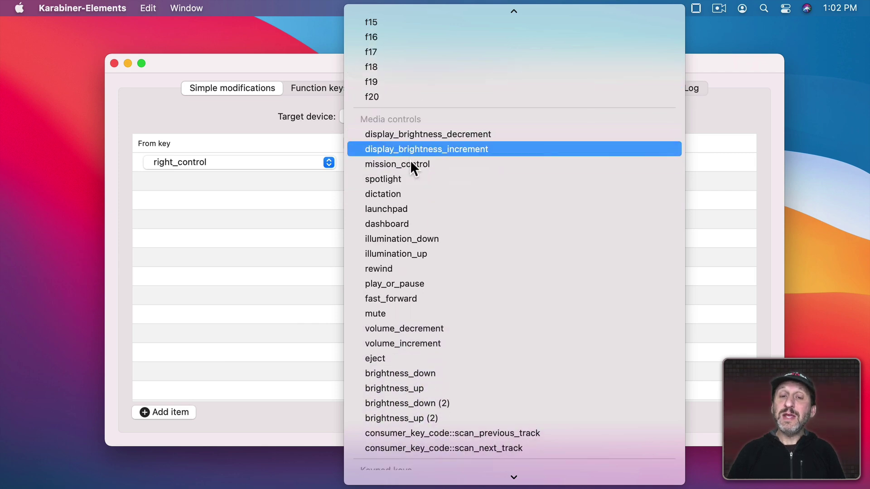
click(370, 209)
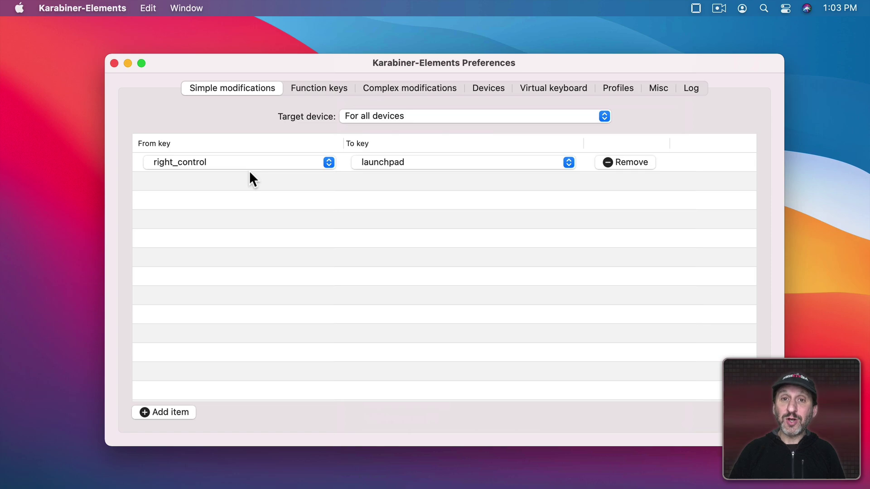
Press right Control to confirm it opens Launchpad
key(Control_R)
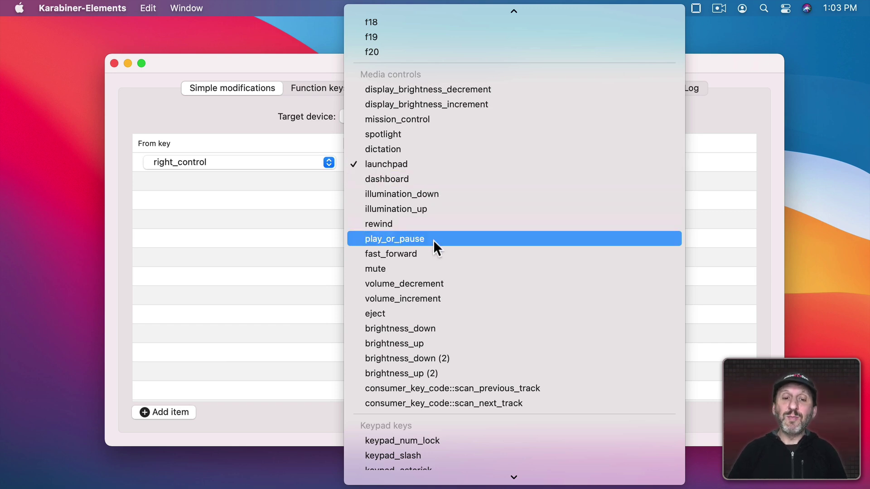
scroll(433, 240, down, 2)
scroll(434, 240, down, 10)
click(295, 221)
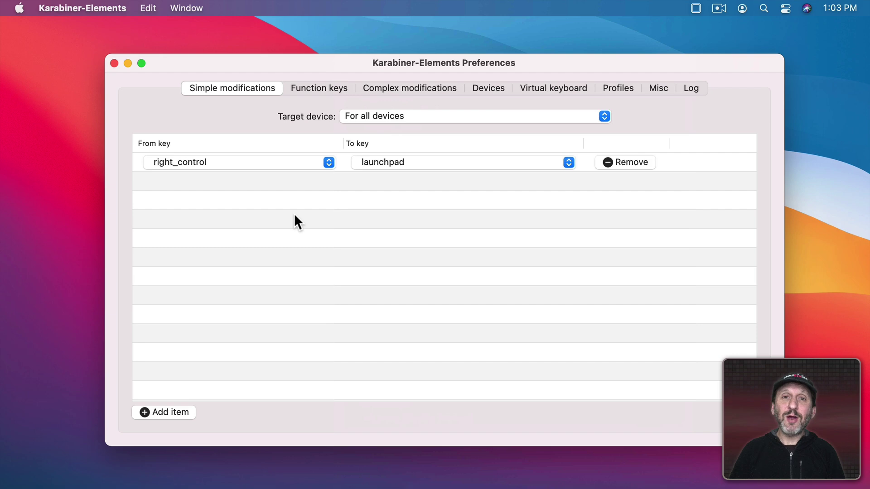